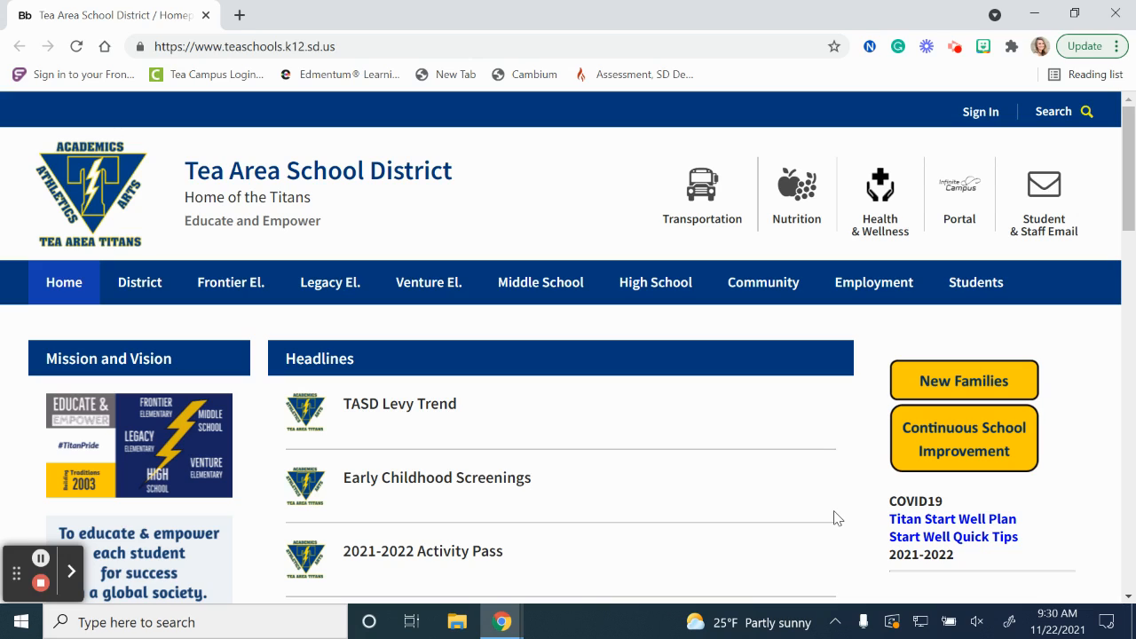
Go to google.com and open Google Meet from the Google apps.
left_click(461, 53)
type("google.com")
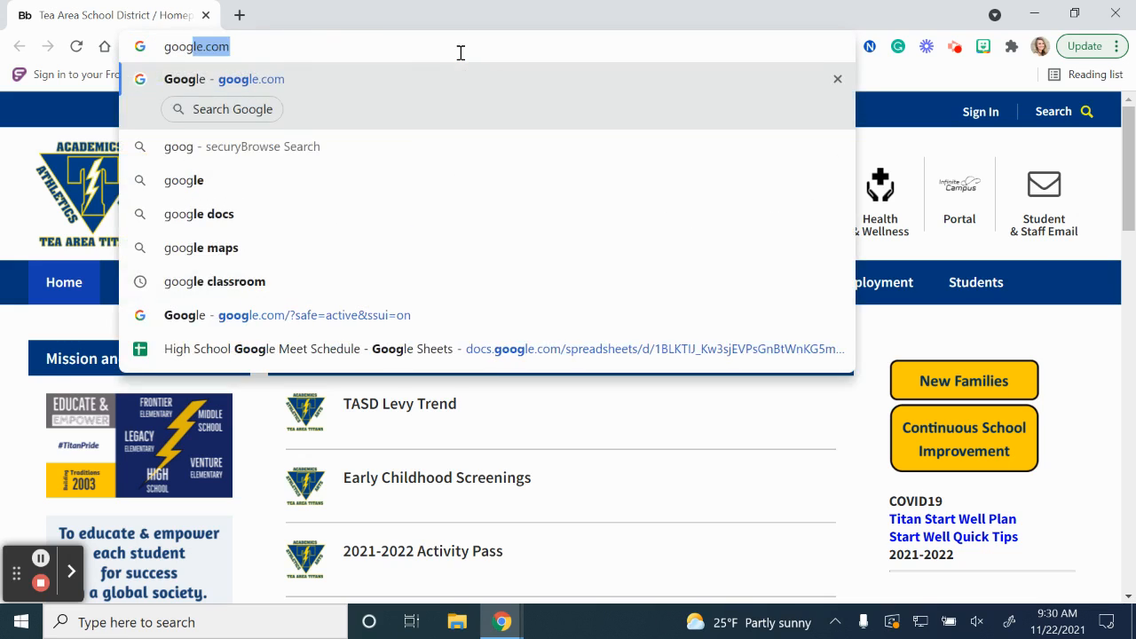
key("Return")
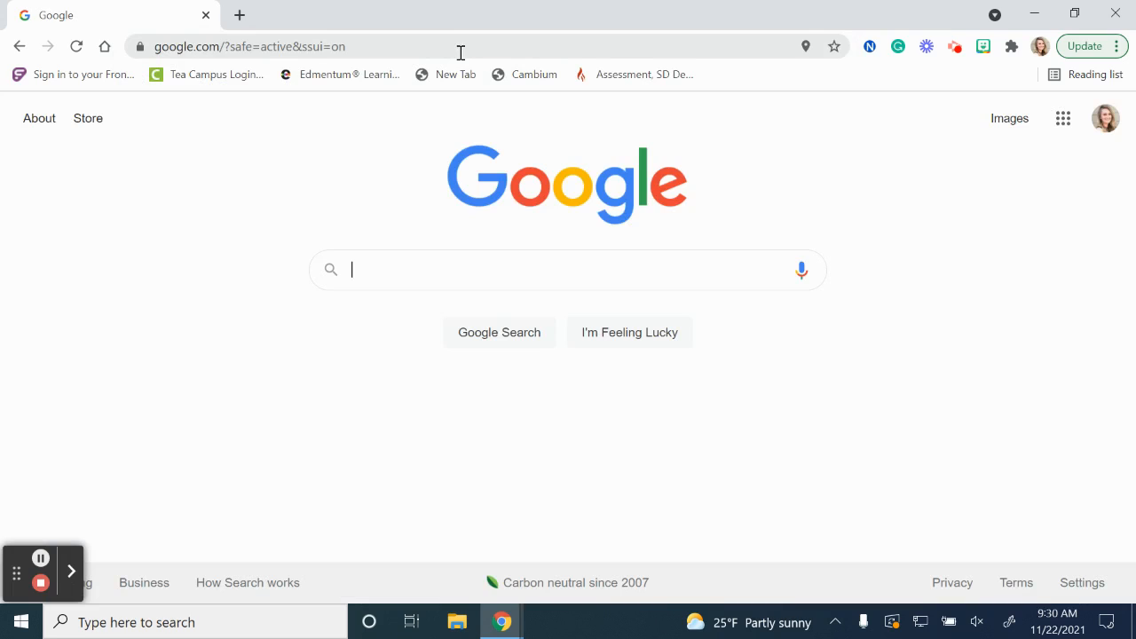
left_click(1065, 125)
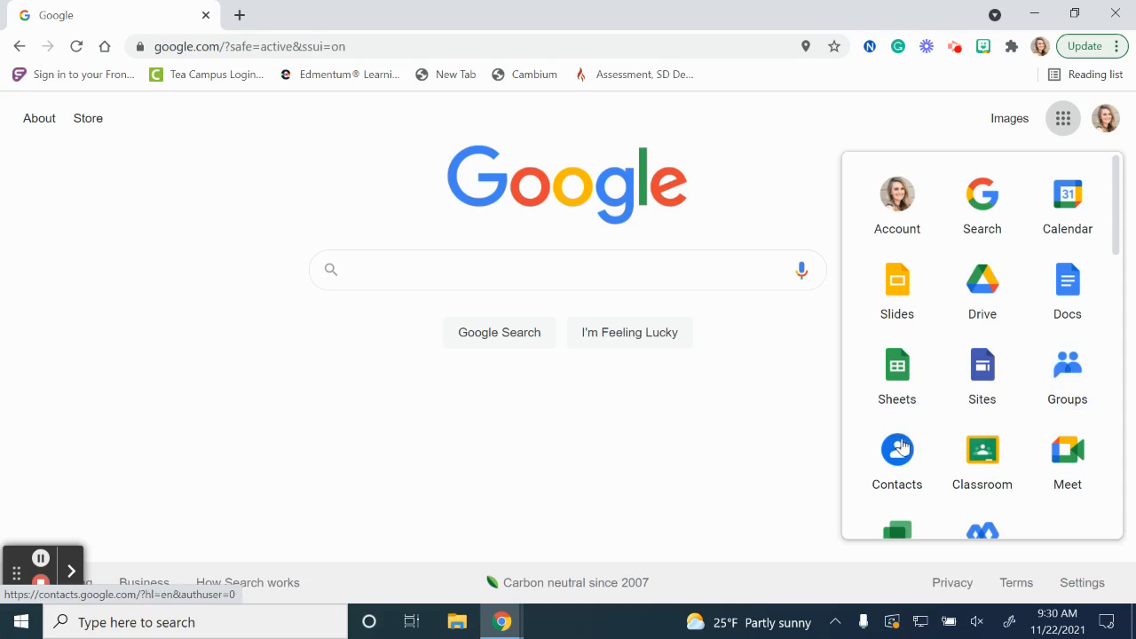
left_click(1099, 468)
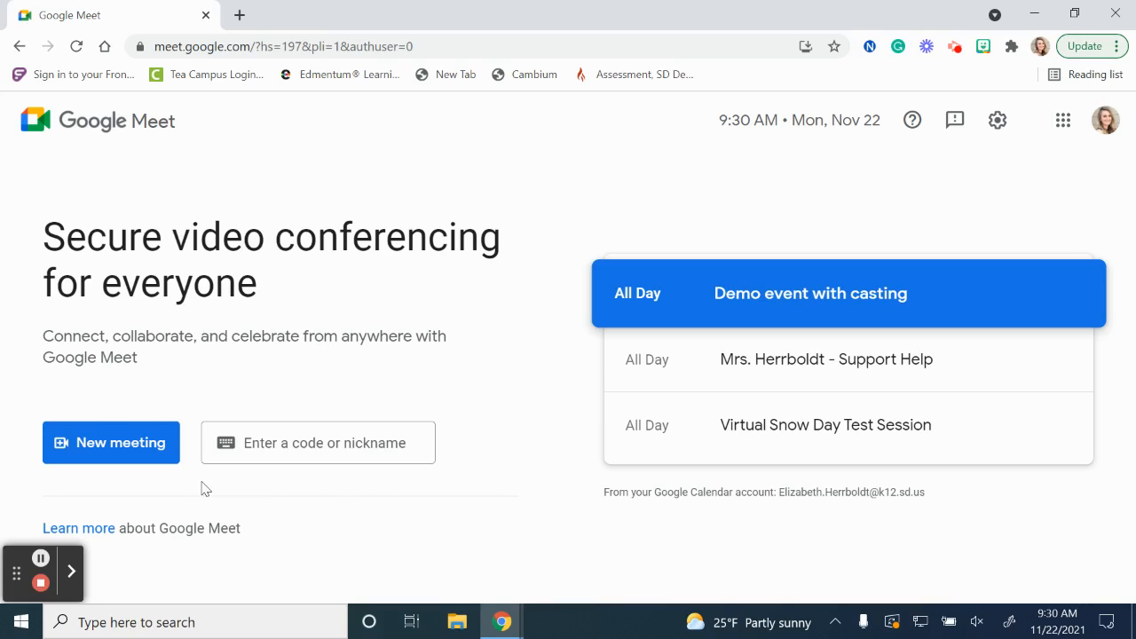
Create a new meeting with the option to schedule it in Google Calendar.
left_click(106, 461)
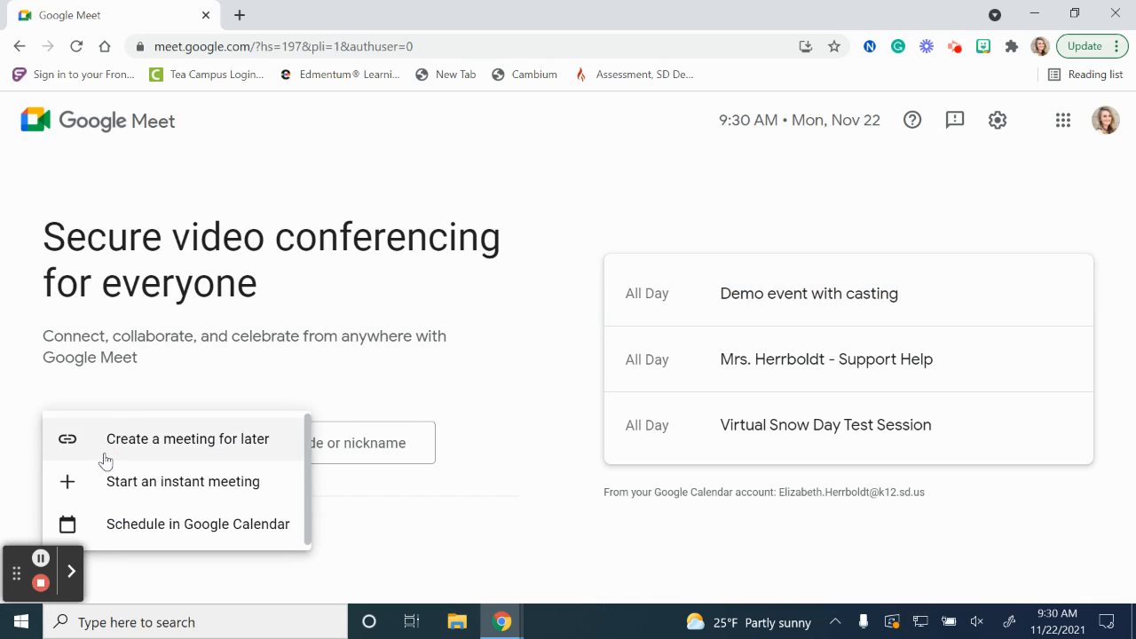
left_click(204, 526)
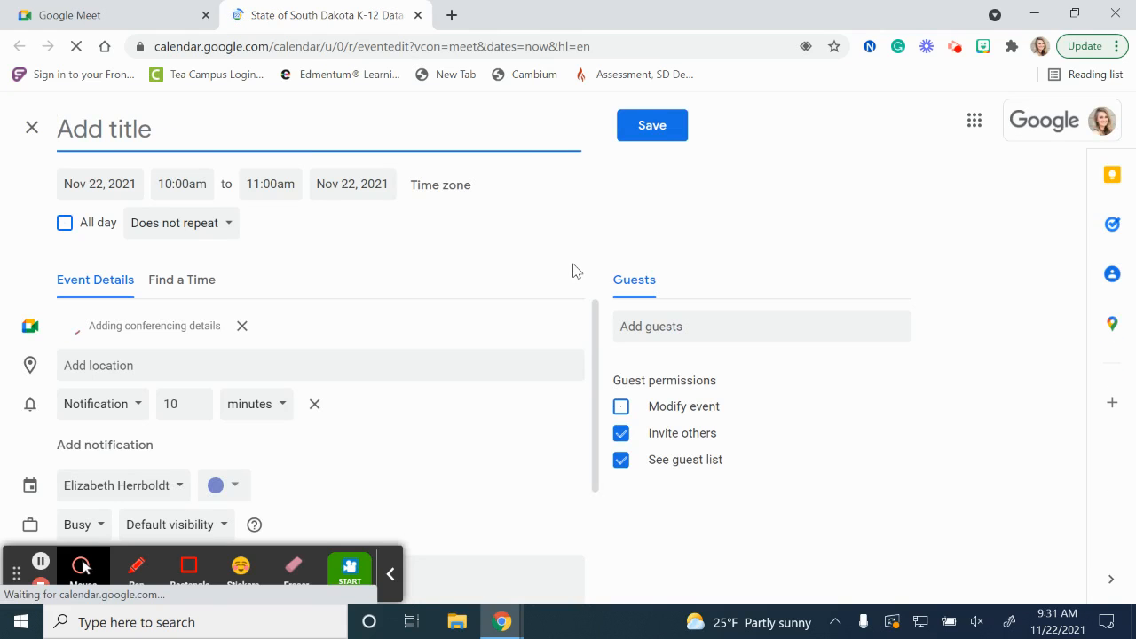
left_click(391, 573)
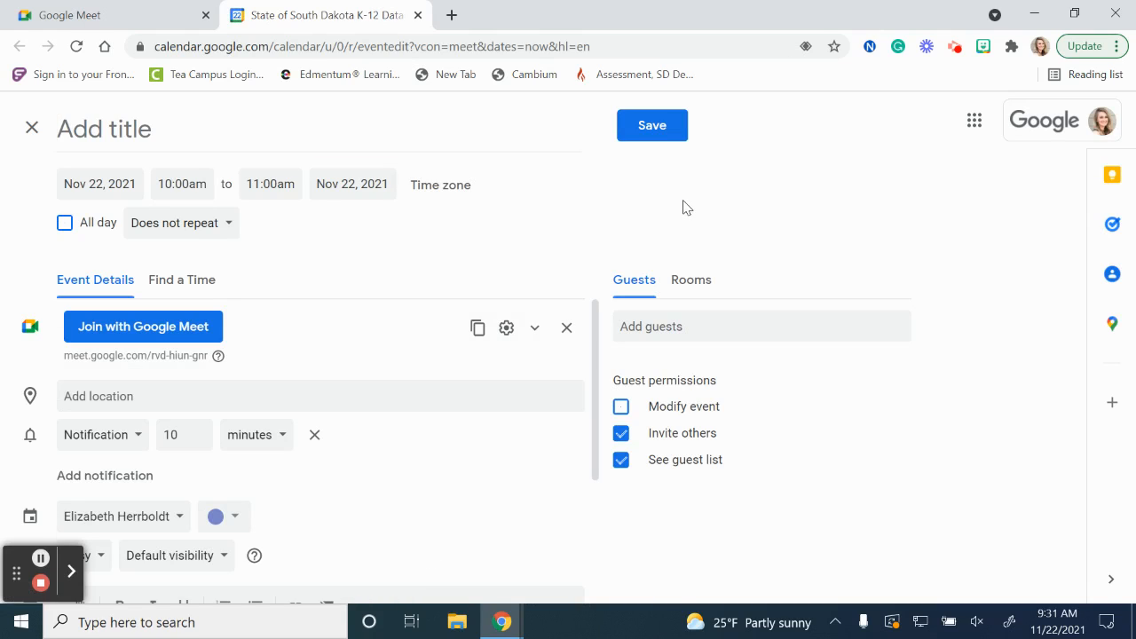
Title the event with the teacher's name in possessive form followed by "Virtual Snow Day Google Meet".
left_click(138, 129)
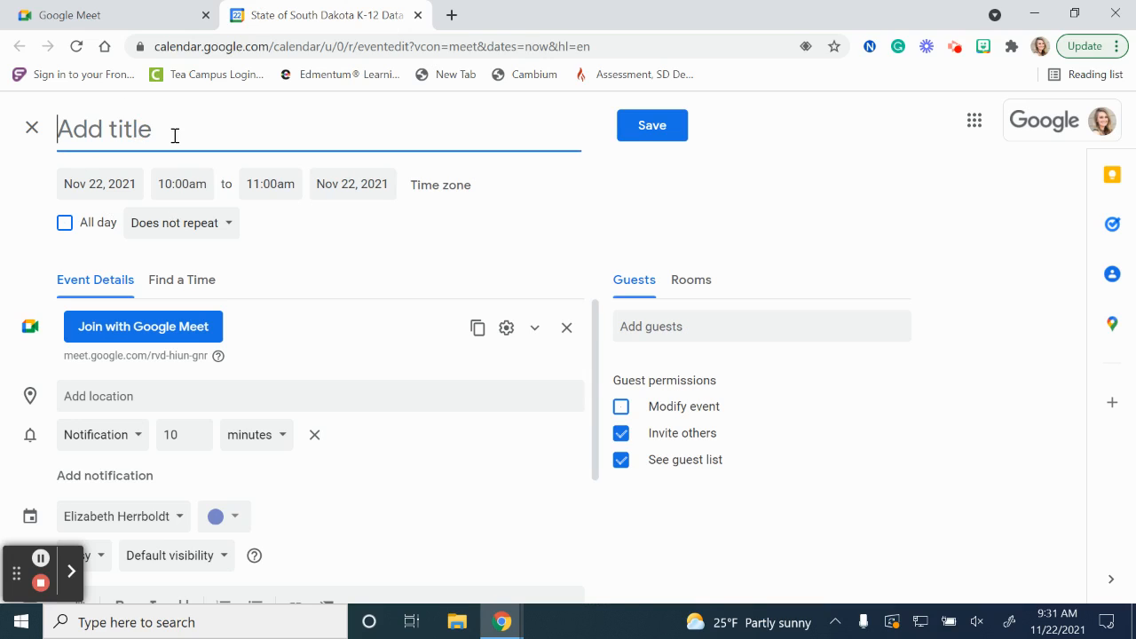
type("Mrs. H")
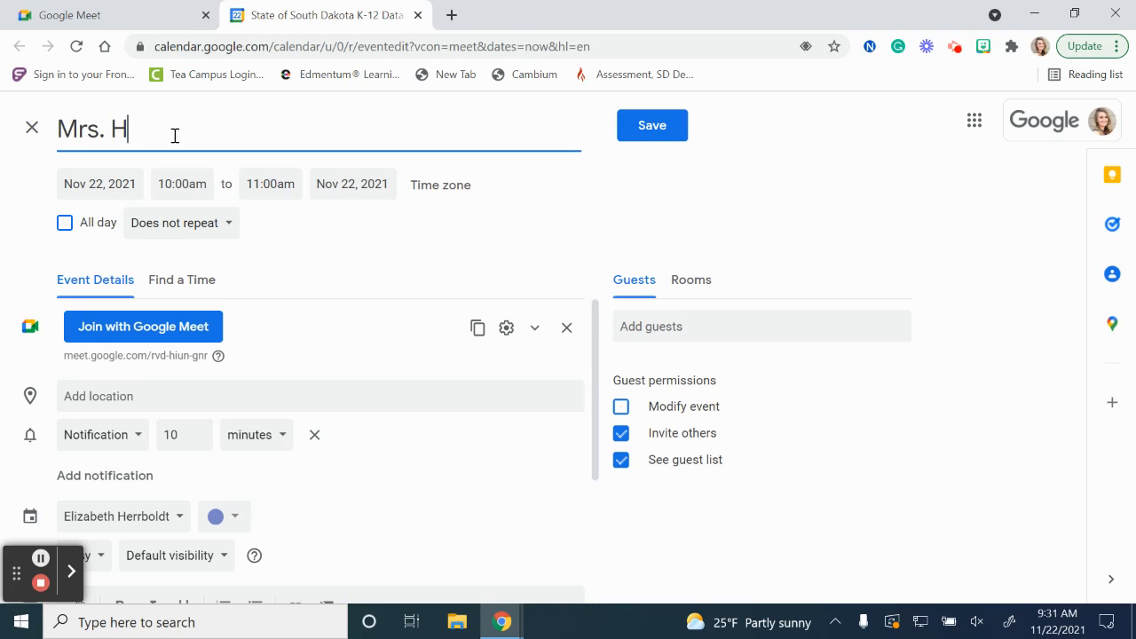
type("errboldt's Vi")
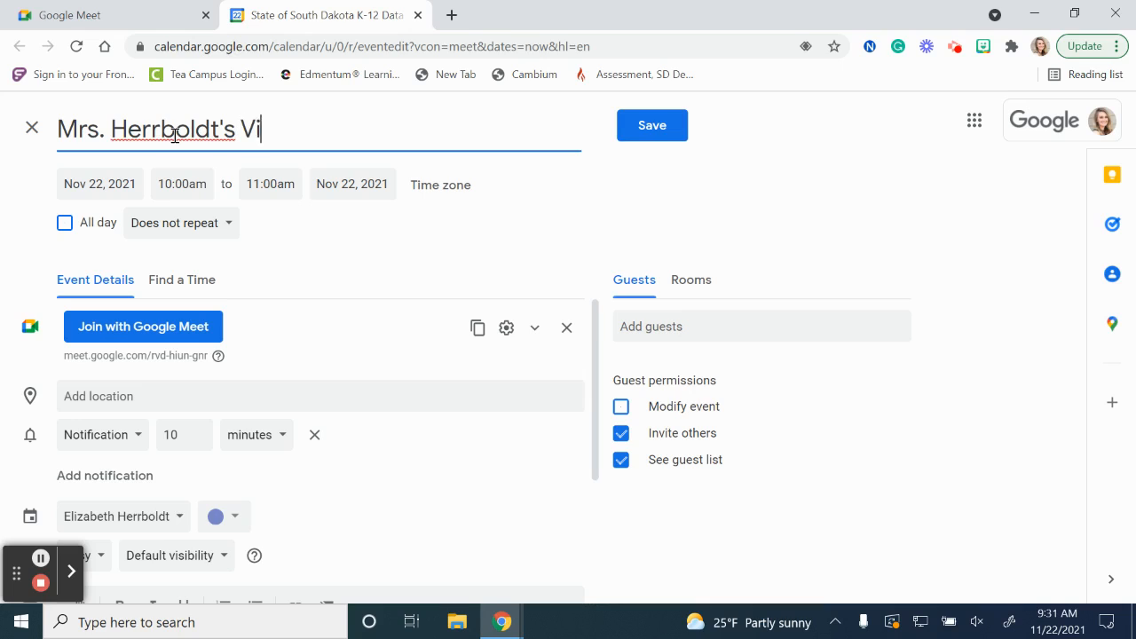
type("rtual S")
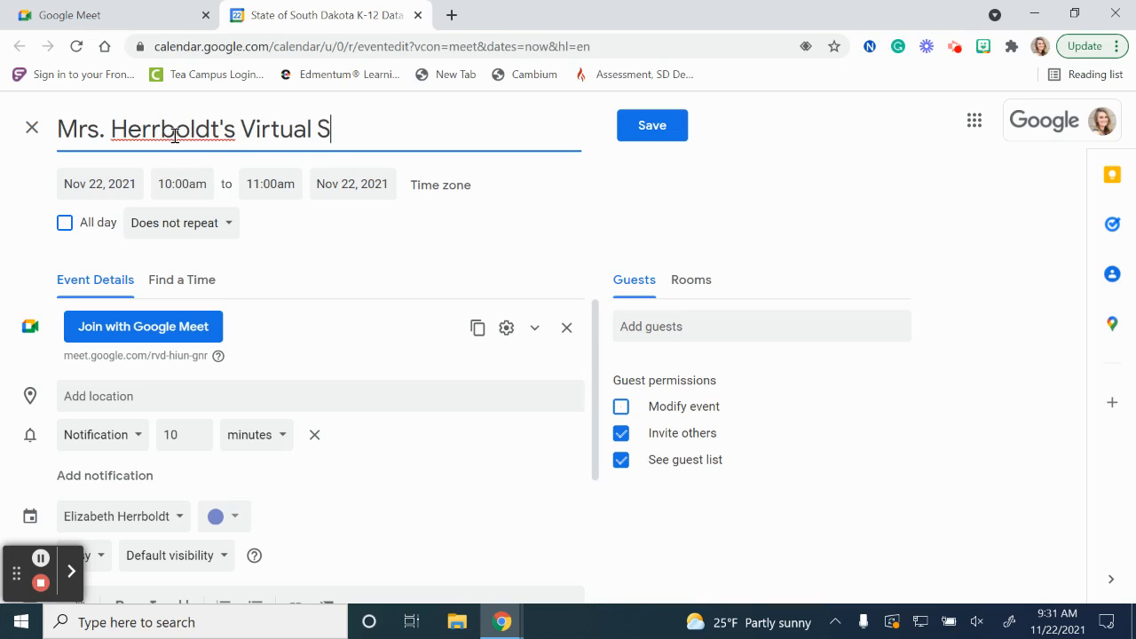
type("now Day ")
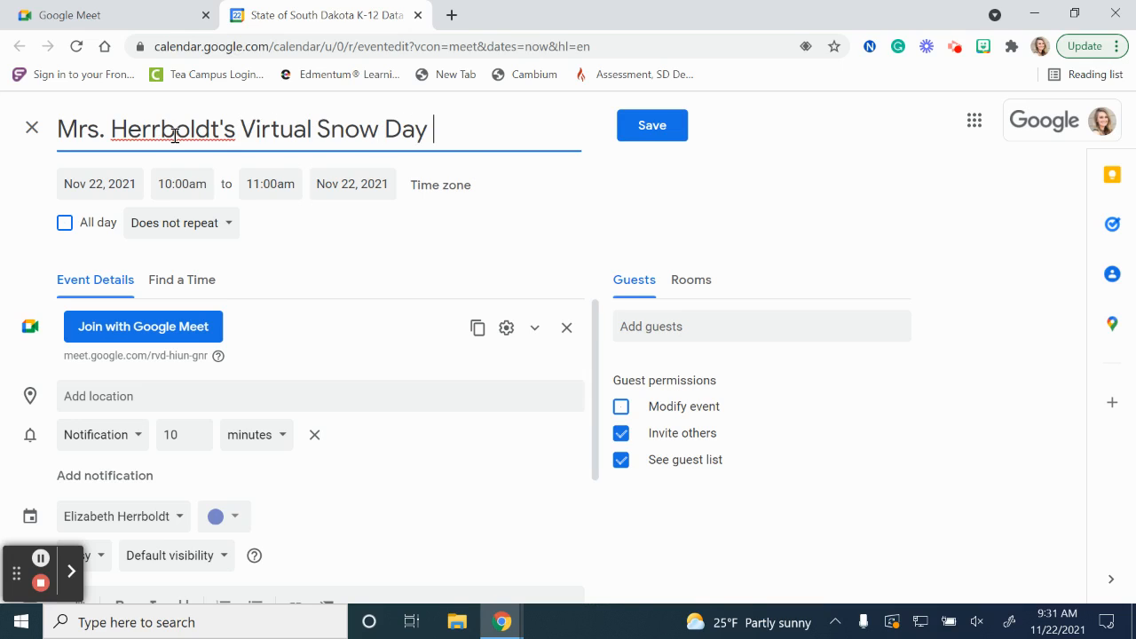
type("Google ")
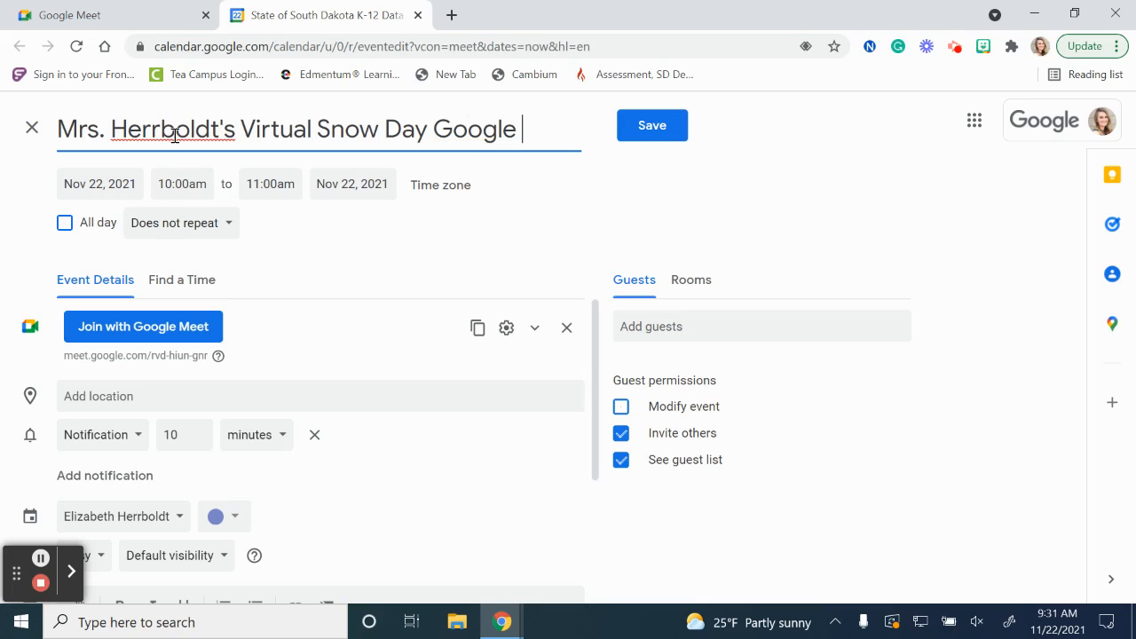
type("Meet")
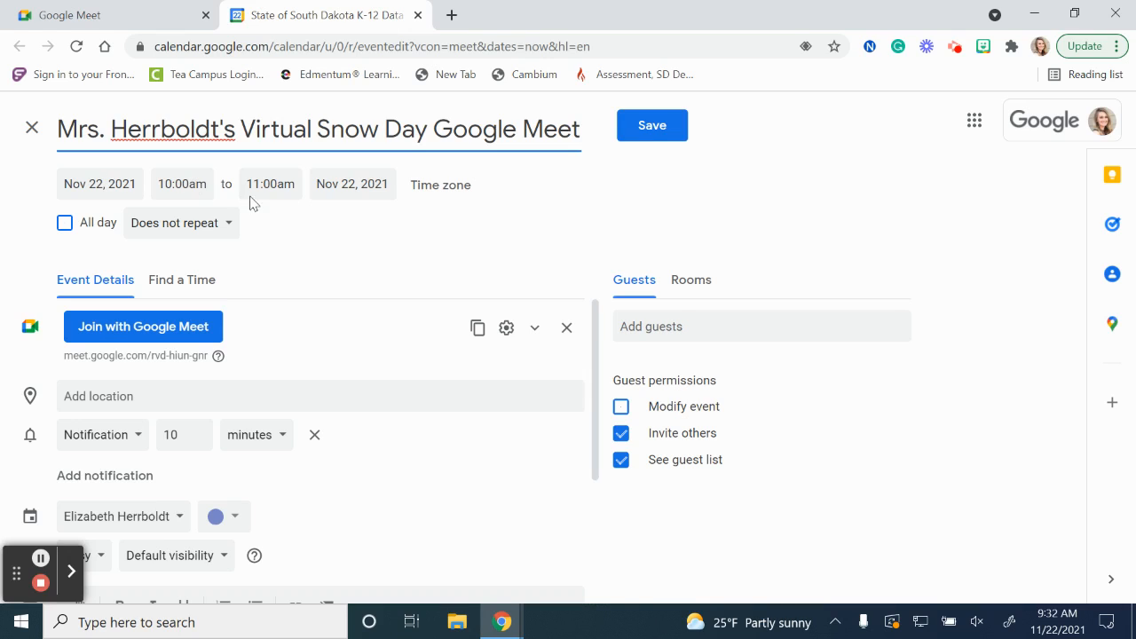
Set the event's end date to May 27, 2022.
left_click(351, 185)
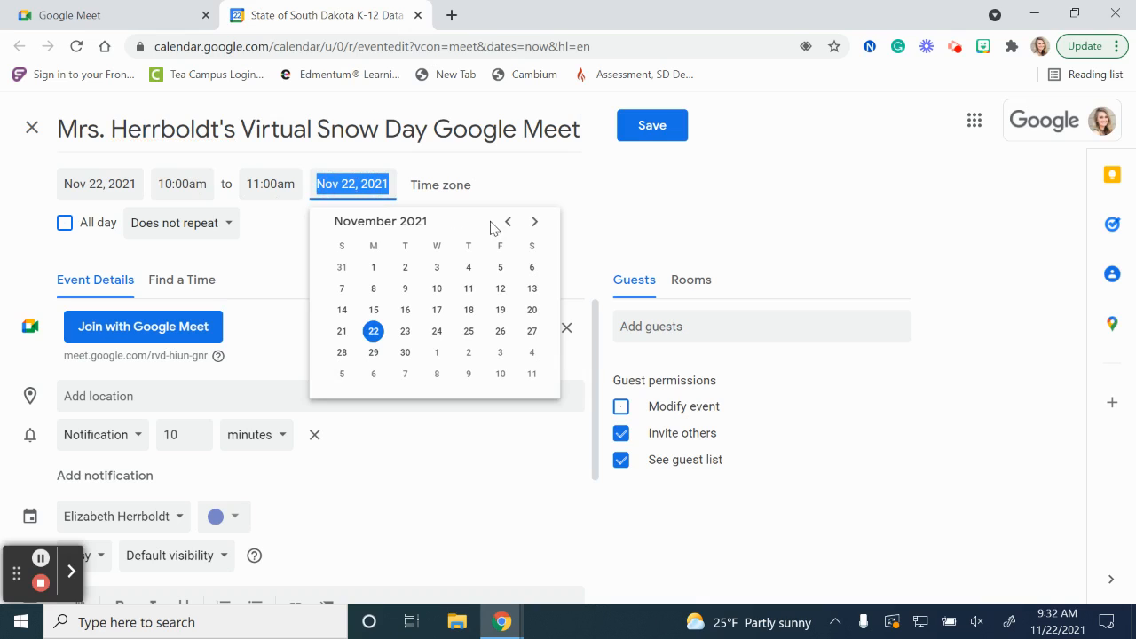
left_click(535, 222)
left_click(535, 222)
left_click(535, 222)
left_click(535, 222)
left_click(535, 222)
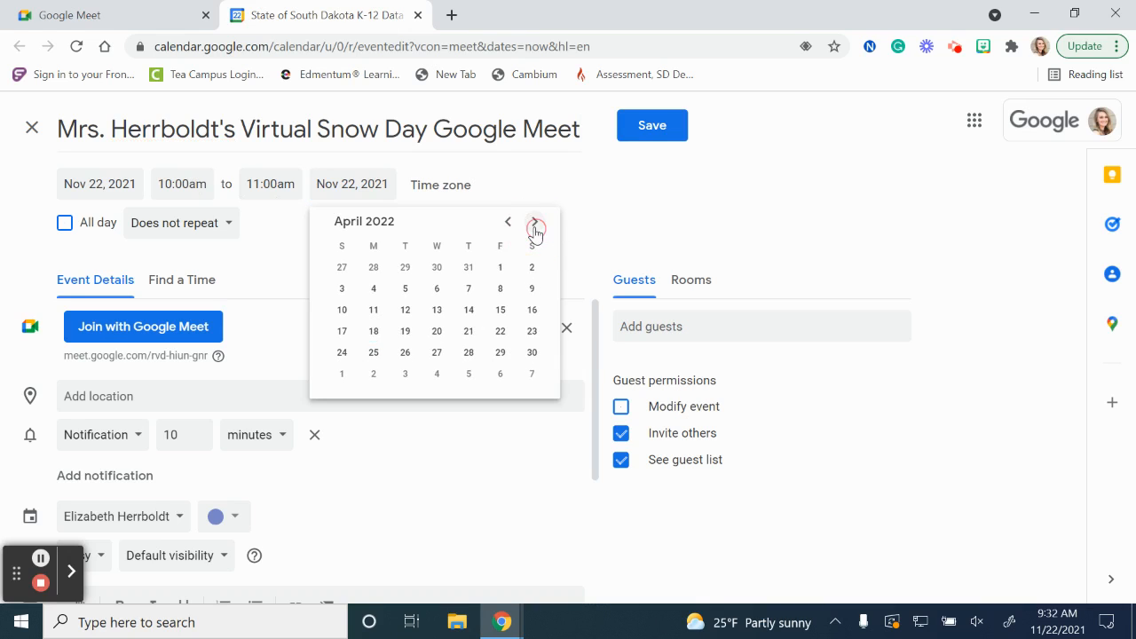
left_click(536, 222)
left_click(535, 222)
left_click(507, 222)
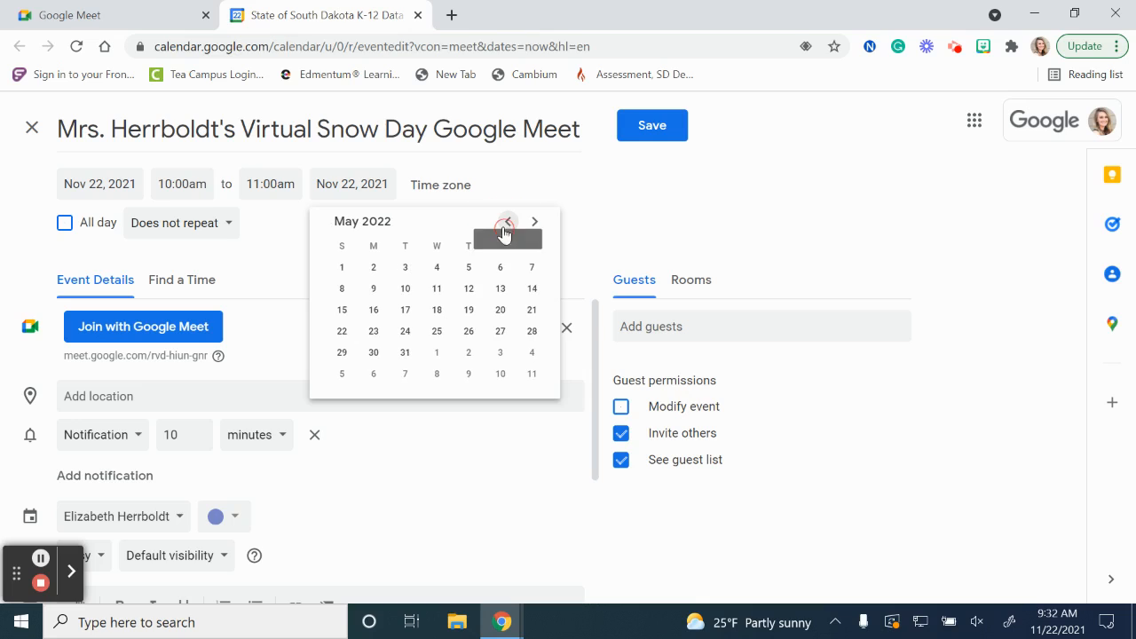
left_click(503, 334)
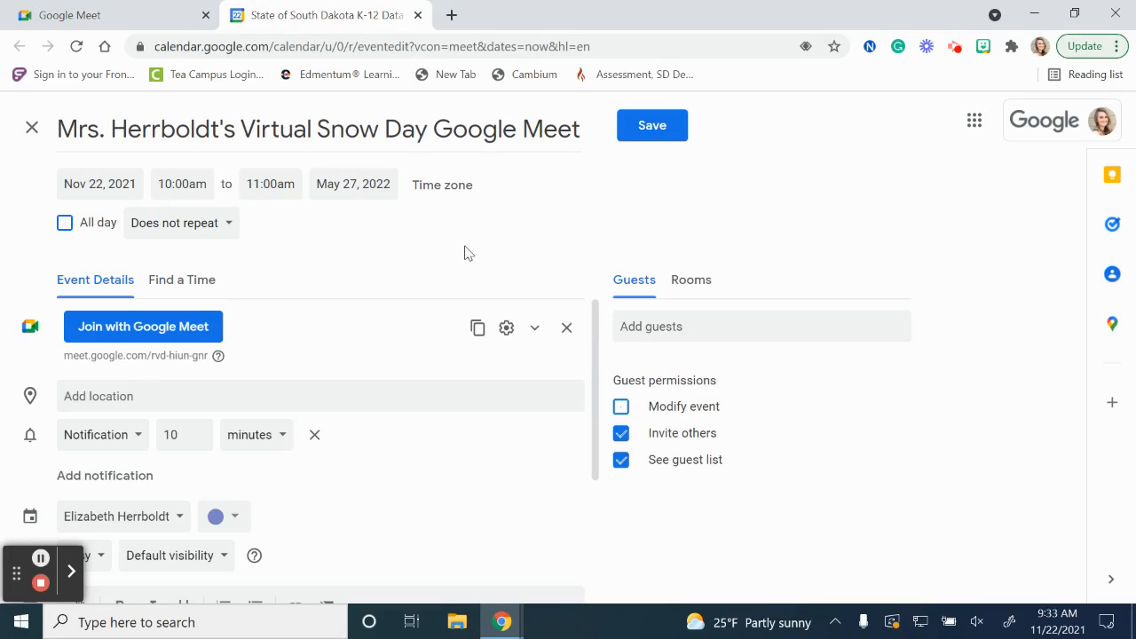
Make the event all-day and set it to repeat daily.
left_click(64, 224)
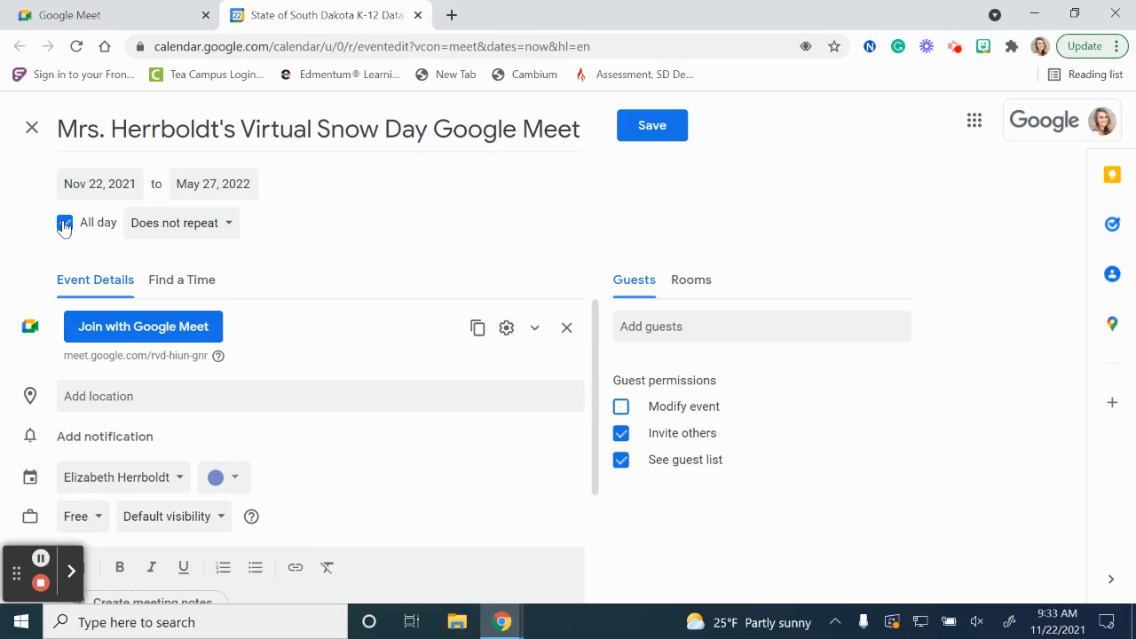
left_click(186, 227)
left_click(204, 264)
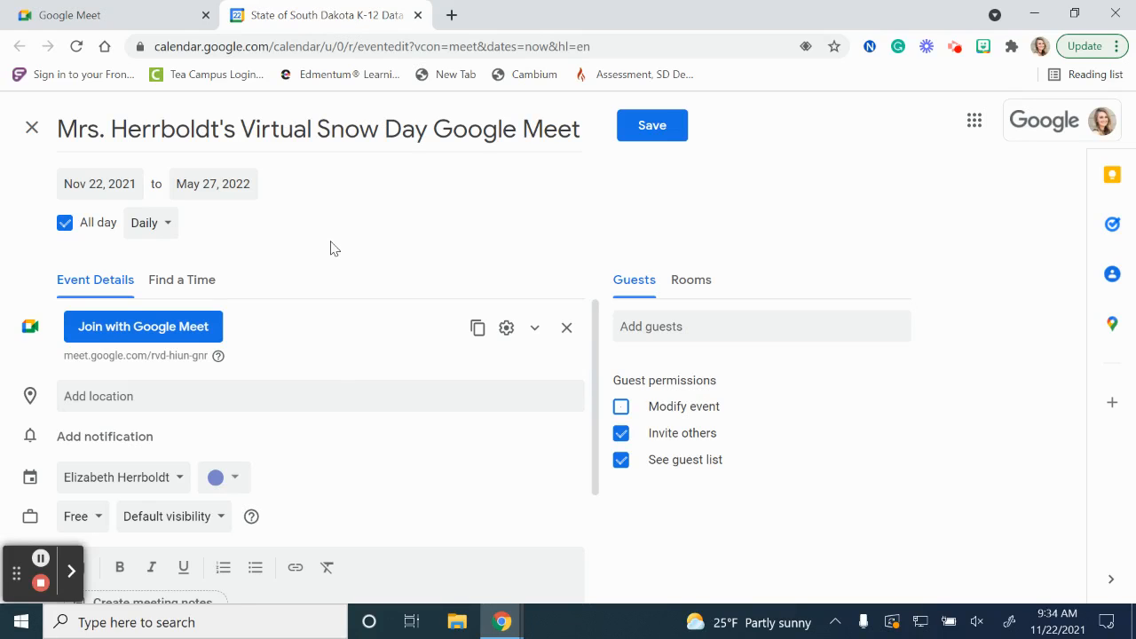
Review the event's description area and its Google Meet link with the joining details.
scroll(360, 342, "down", 2)
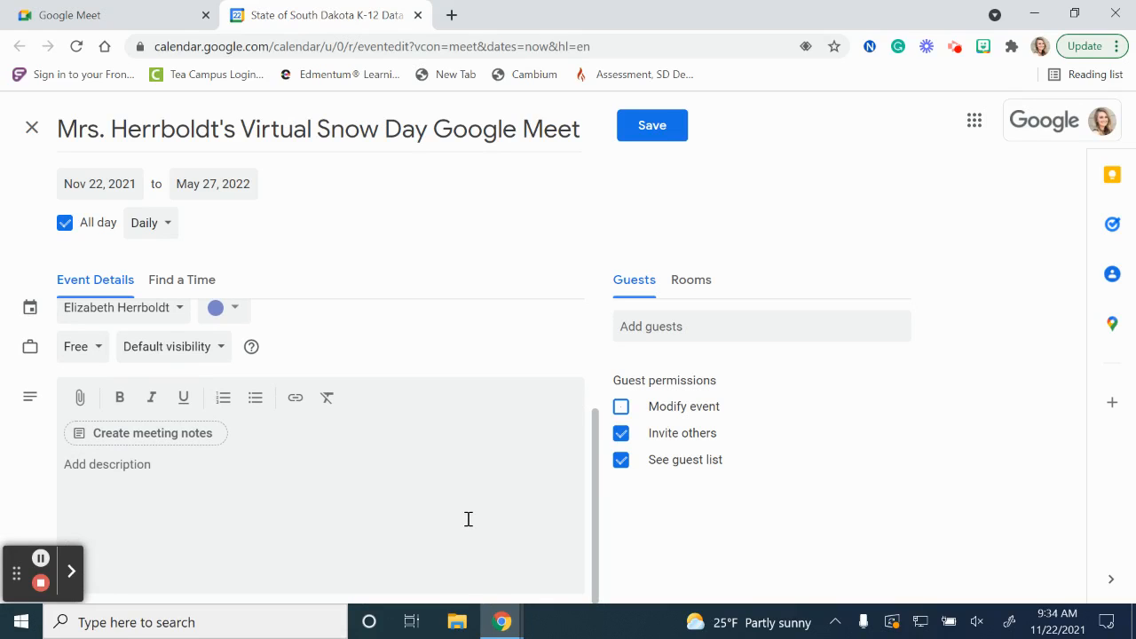
scroll(468, 519, "up", 2)
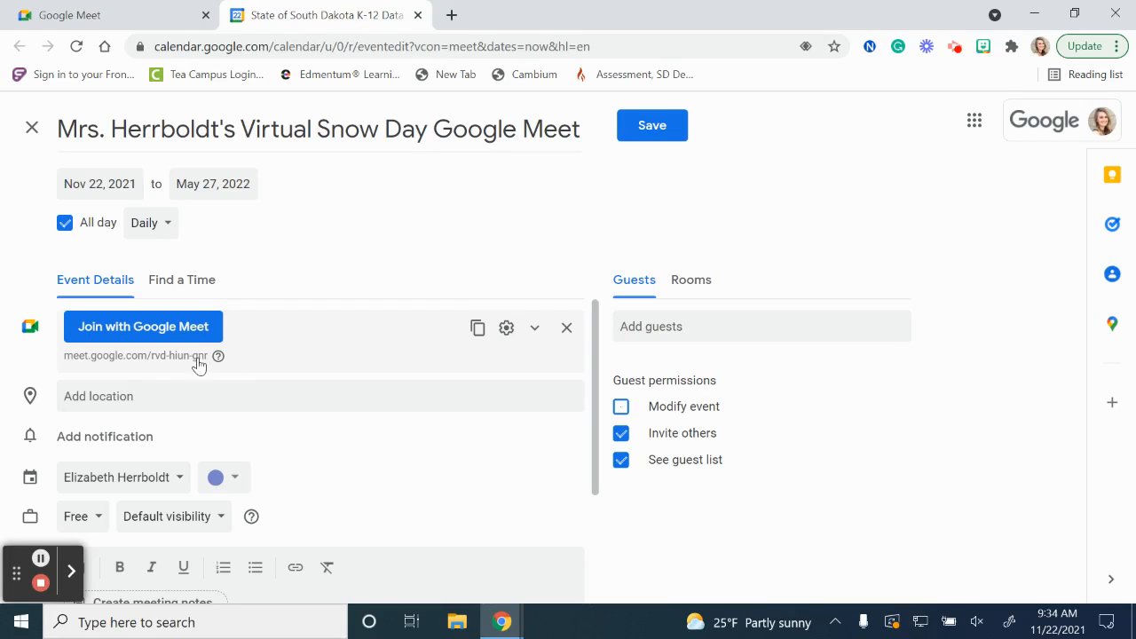
left_click(72, 366)
left_click_drag(72, 366, 213, 362)
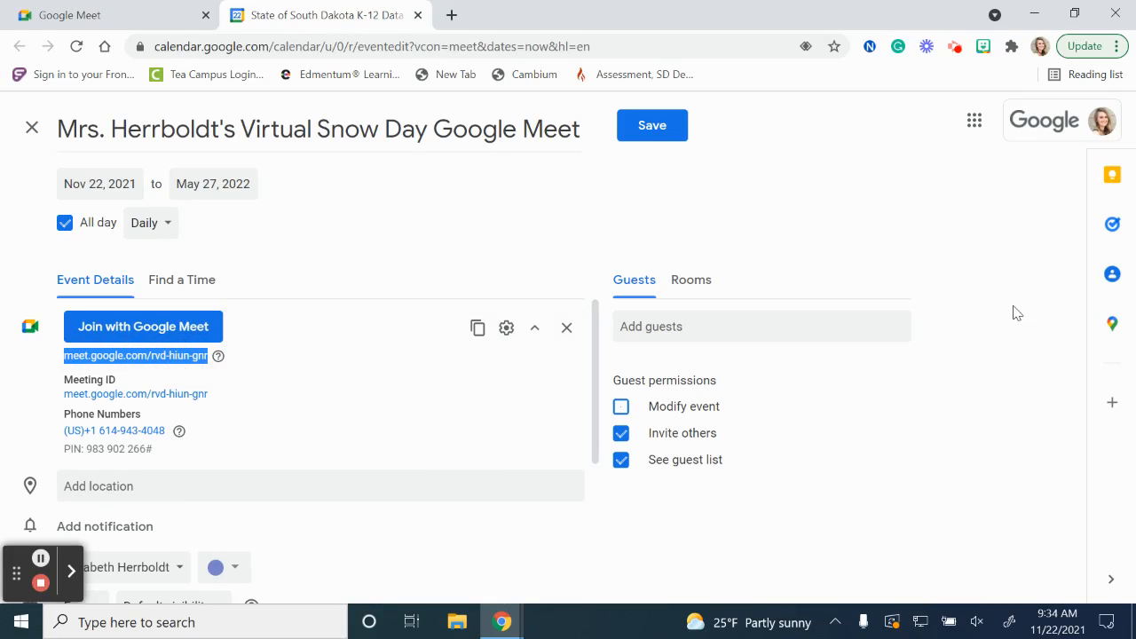
left_click(996, 273)
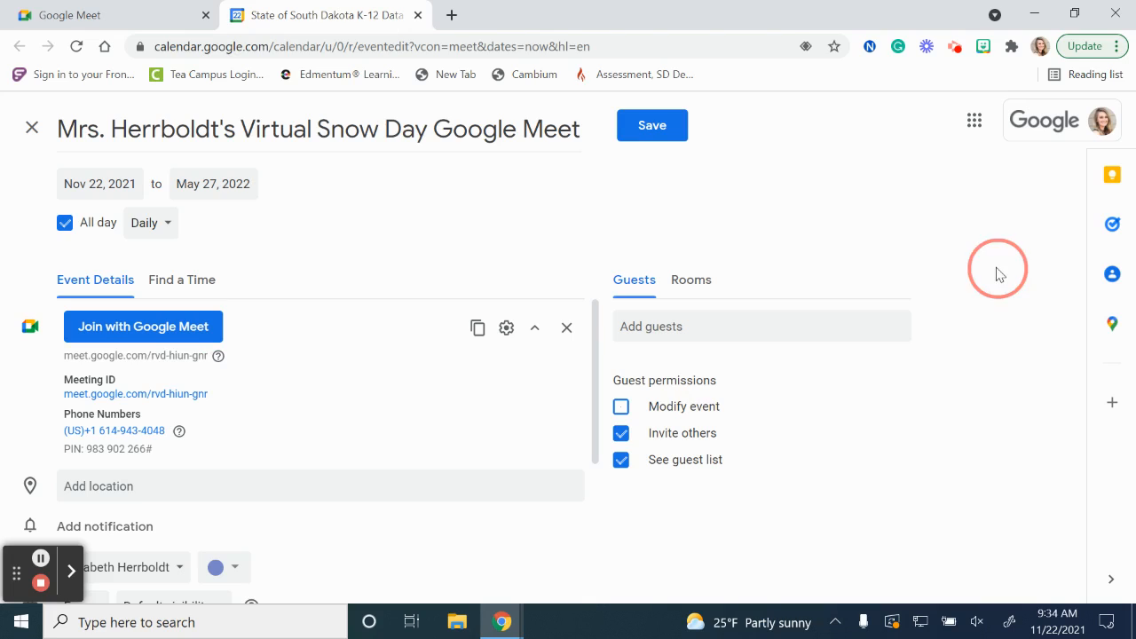
left_click(1033, 411)
Save the event, and open it on November 22 in the calendar to select its Meet link.
left_click(641, 133)
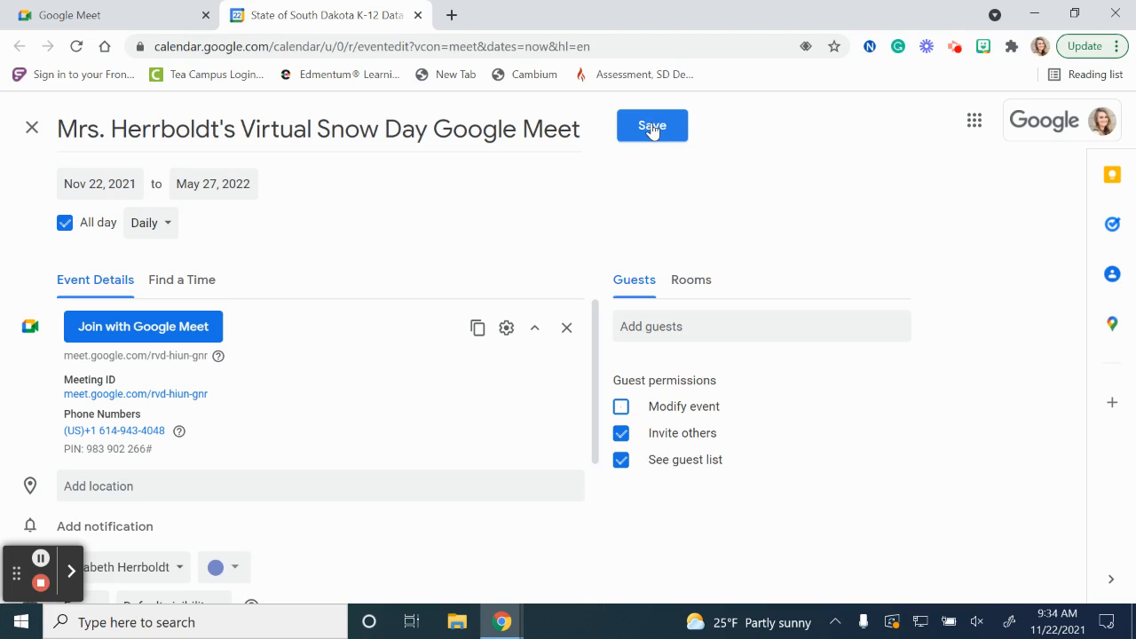
left_click(651, 127)
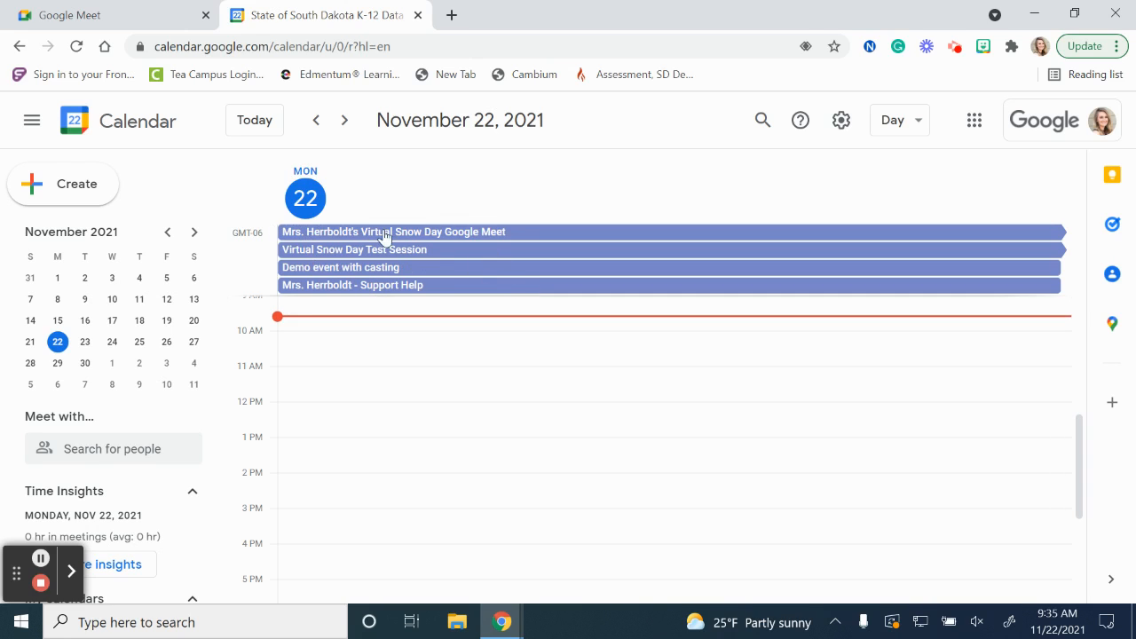
left_click(470, 236)
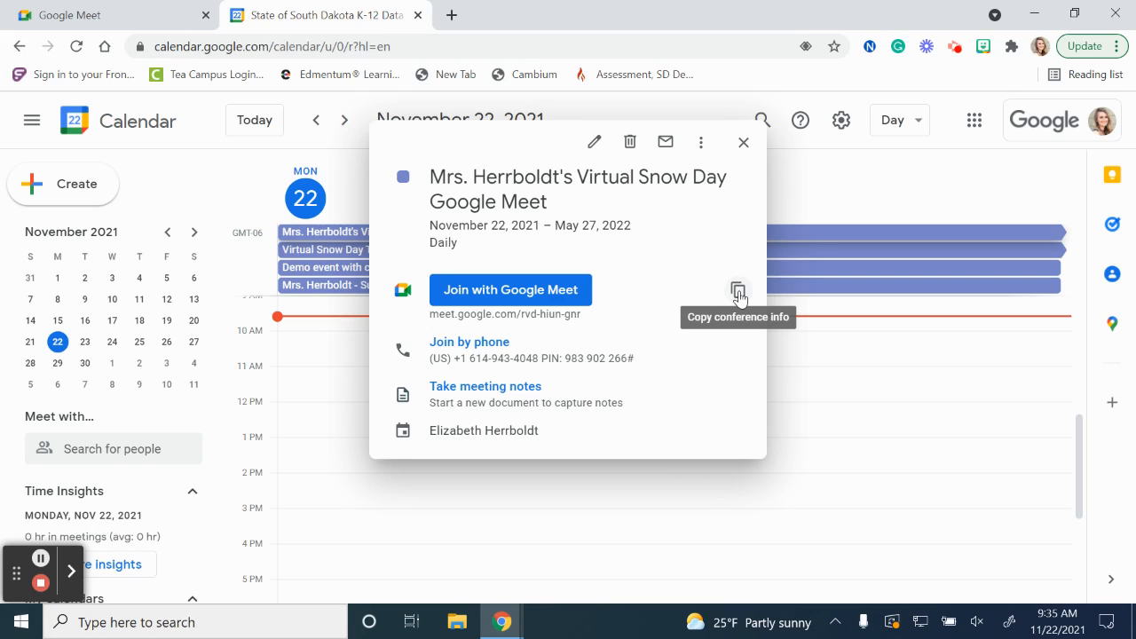
left_click_drag(425, 313, 596, 316)
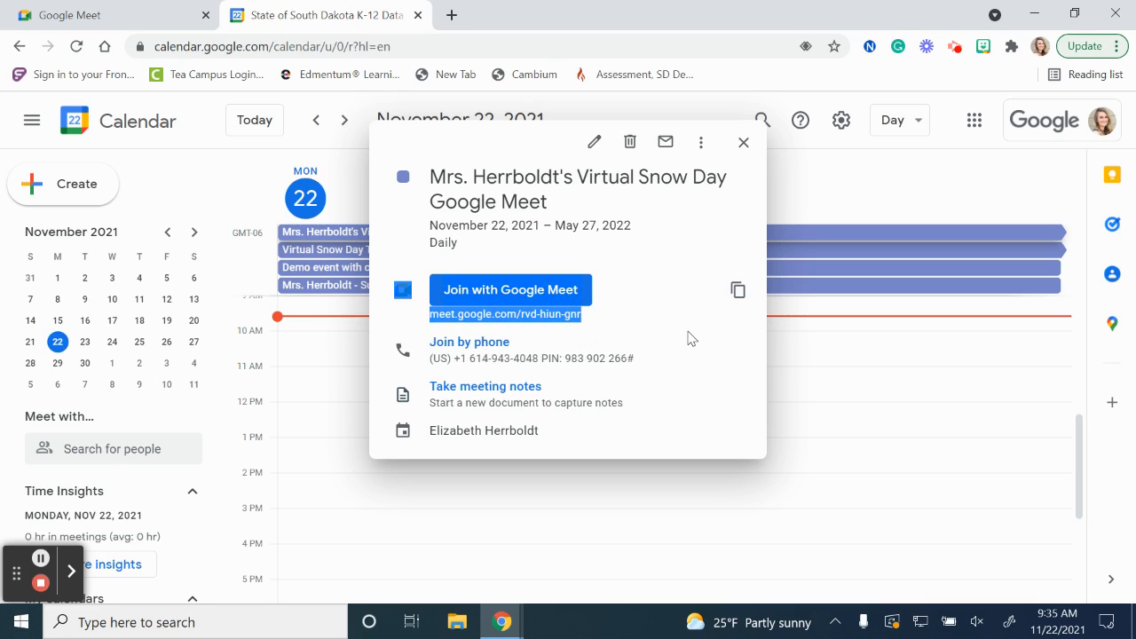